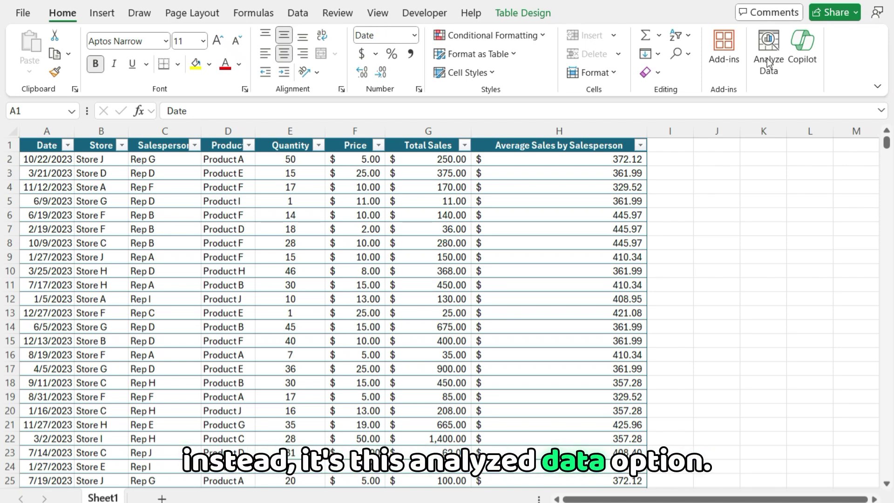
# Step: Select a cell inside the sales table so Analyze Data can work on it
pyautogui.click(211, 296)
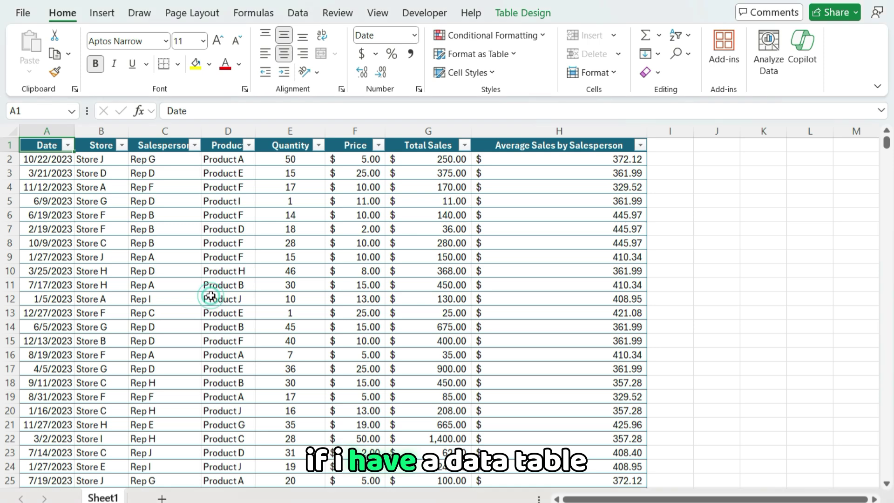
# Step: Run Analyze Data on the sales table, review the insight cards and show all 13 results
pyautogui.click(773, 69)
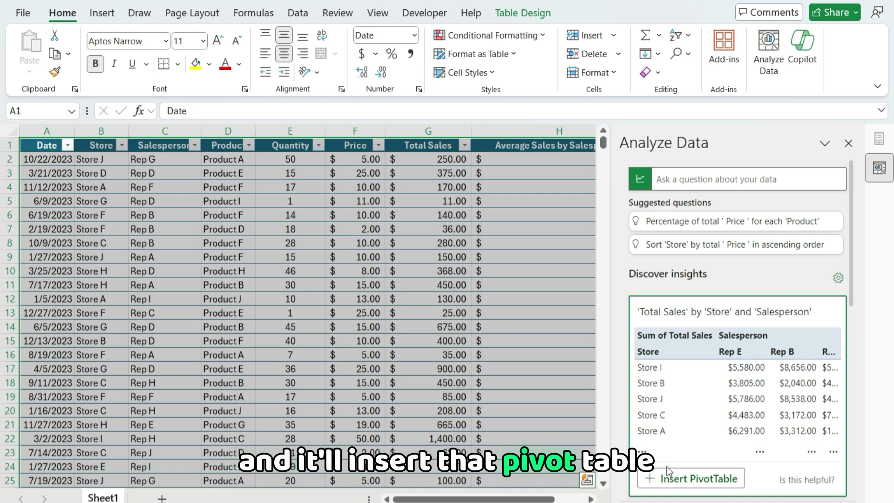
pyautogui.scroll(-1, 729, 317)
pyautogui.scroll(-5, 728, 317)
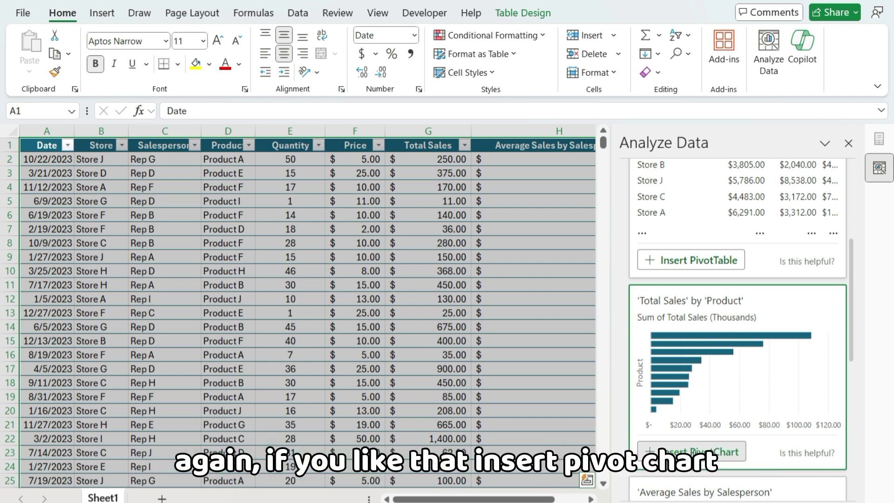
pyautogui.scroll(-3, 705, 331)
pyautogui.scroll(-2, 686, 297)
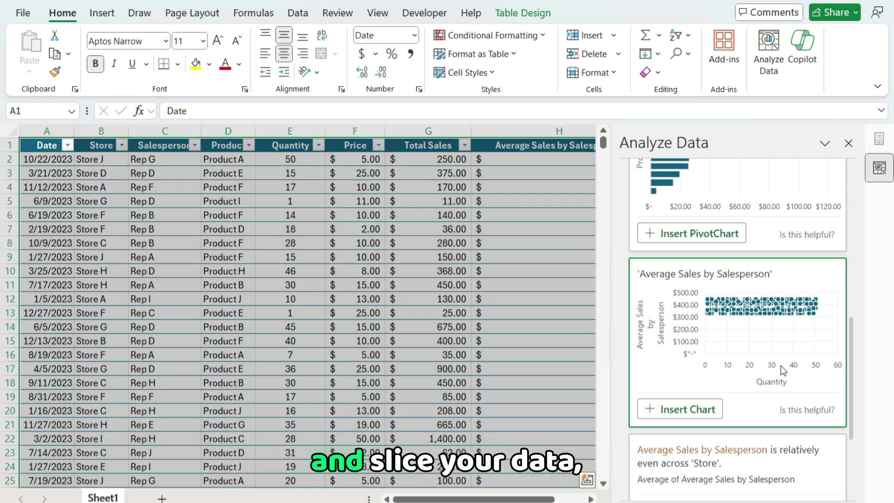
pyautogui.scroll(-2, 719, 292)
pyautogui.scroll(-2, 718, 289)
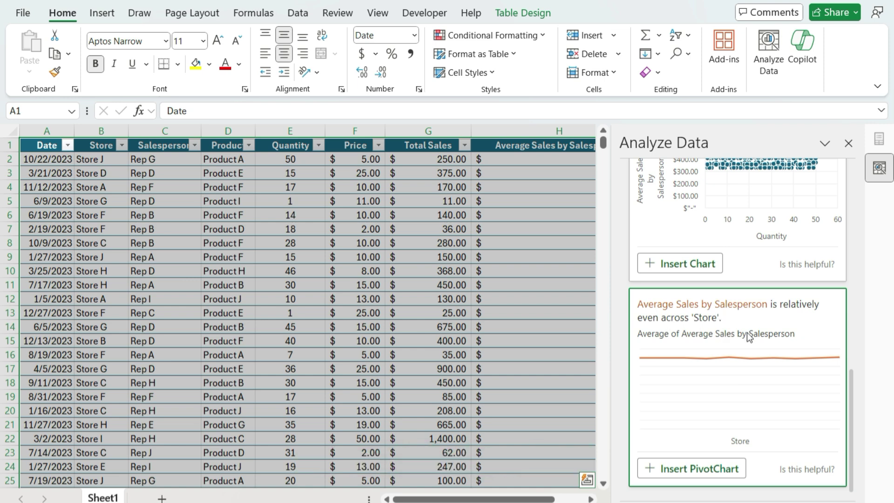
pyautogui.scroll(-1, 747, 336)
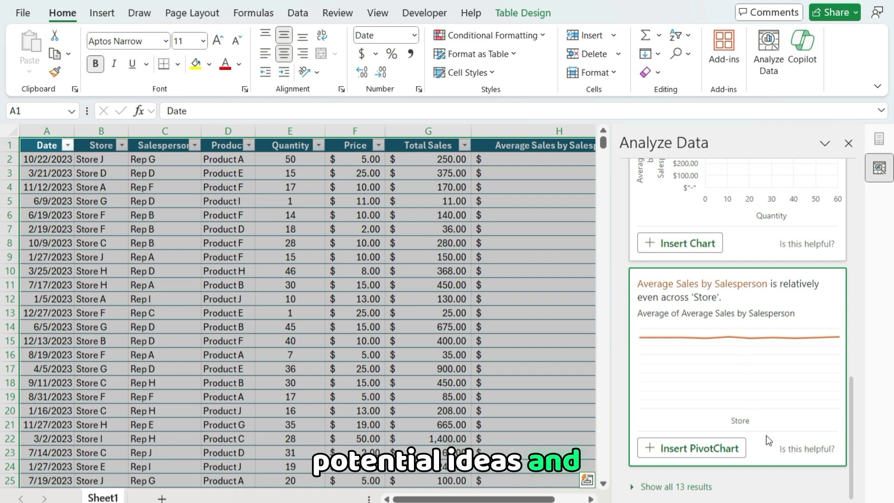
pyautogui.click(651, 489)
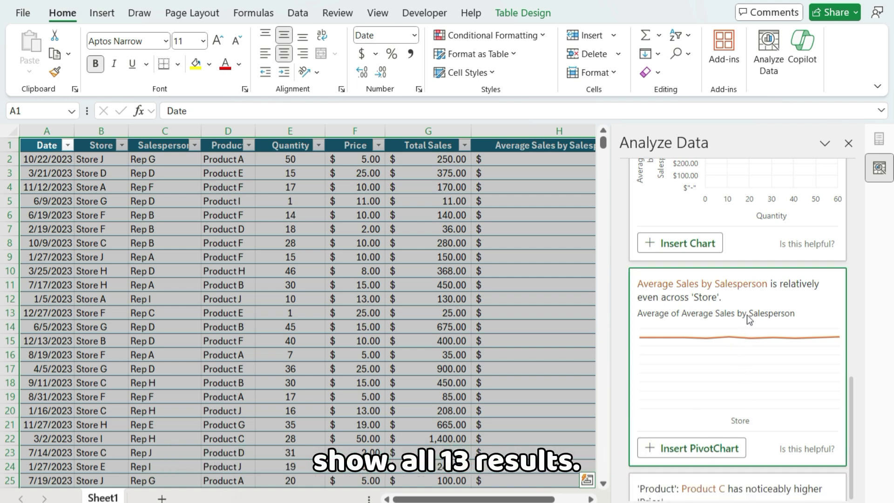
# Step: Scroll through all 13 Analyze Data insight cards, then back up toward the question box
pyautogui.scroll(-5, 744, 312)
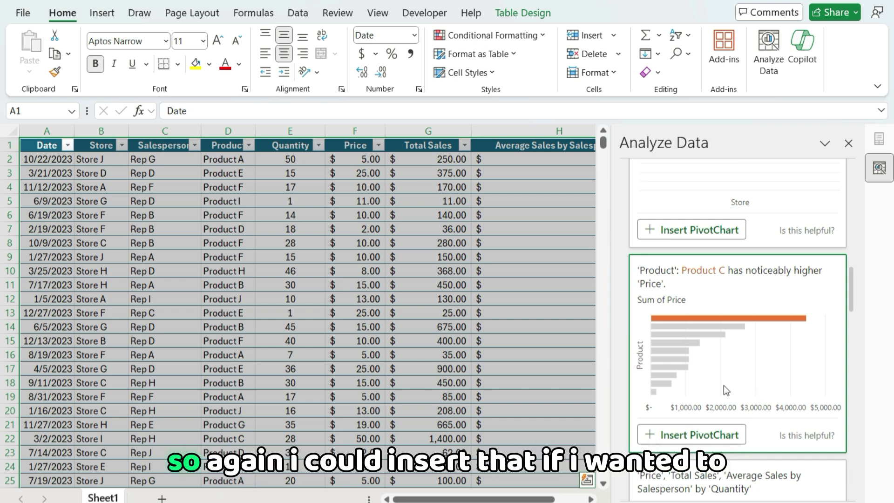
pyautogui.scroll(-3, 730, 322)
pyautogui.scroll(-1, 731, 322)
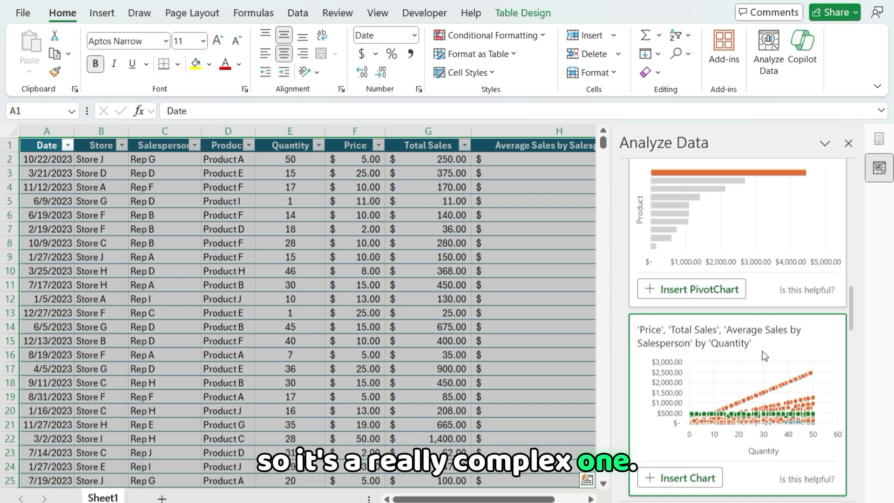
pyautogui.scroll(-5, 753, 360)
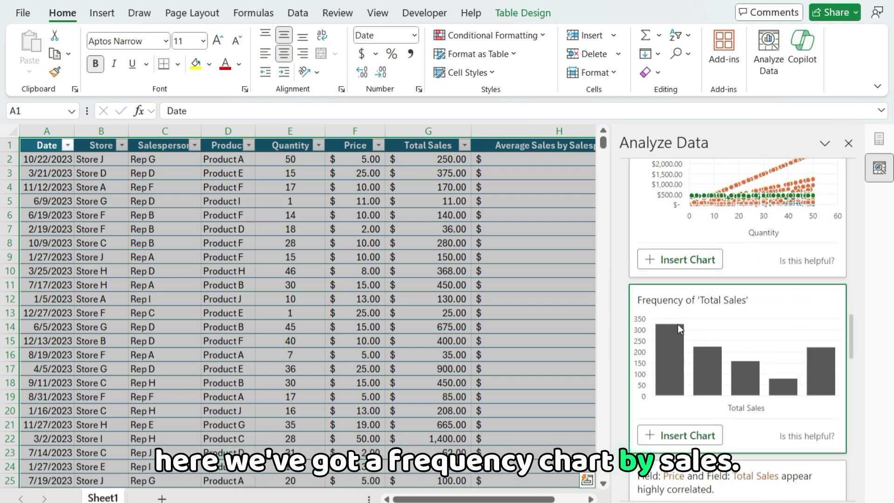
pyautogui.scroll(-4, 752, 350)
pyautogui.scroll(-1, 751, 355)
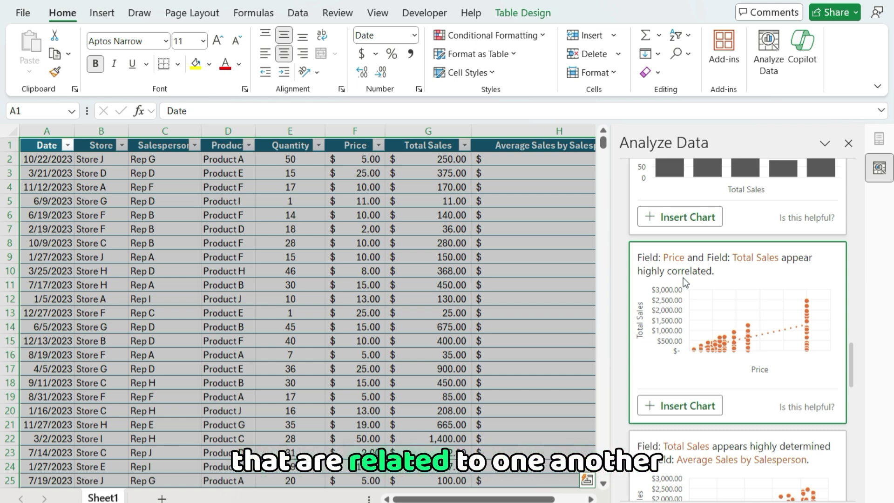
pyautogui.scroll(-5, 683, 278)
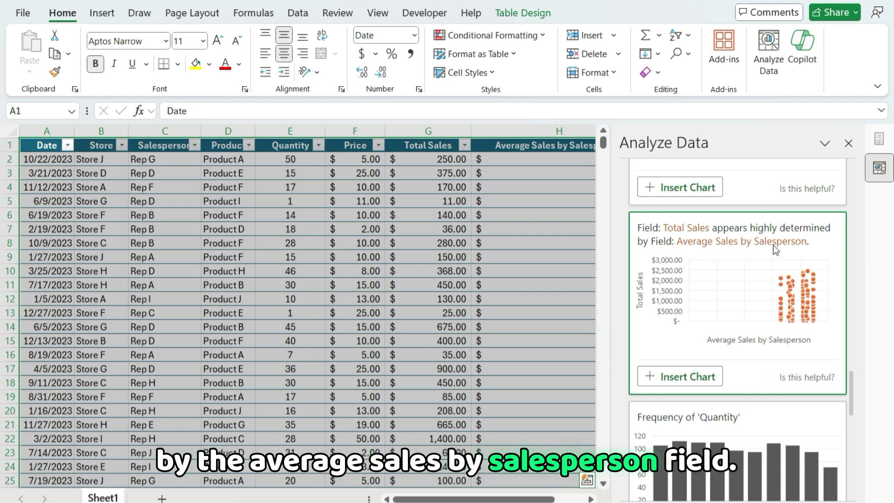
pyautogui.scroll(-5, 755, 249)
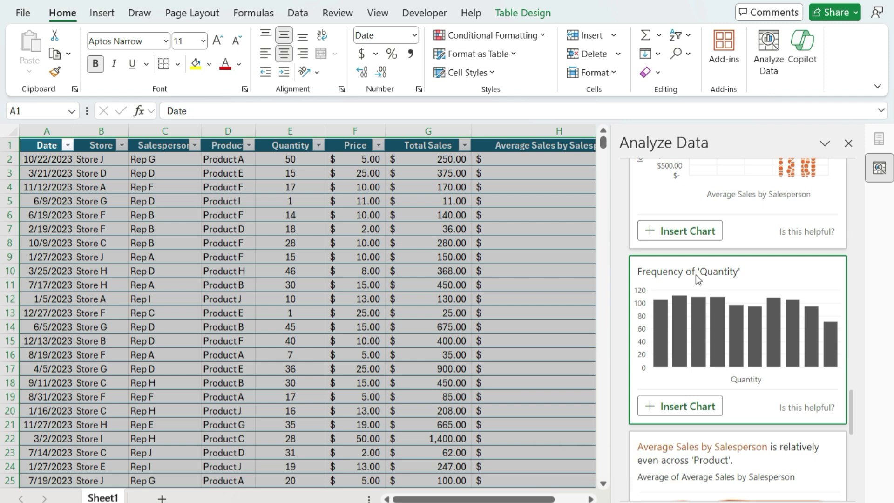
pyautogui.scroll(-8, 768, 307)
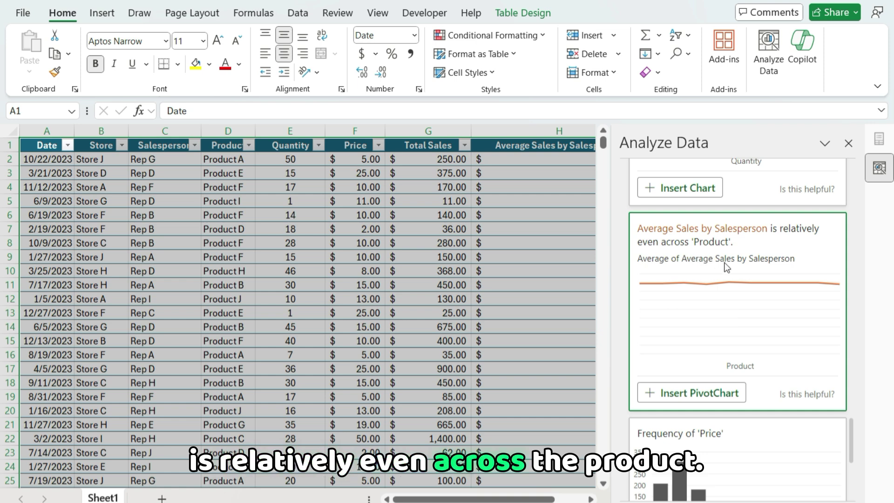
pyautogui.scroll(-7, 723, 263)
pyautogui.scroll(-4, 715, 300)
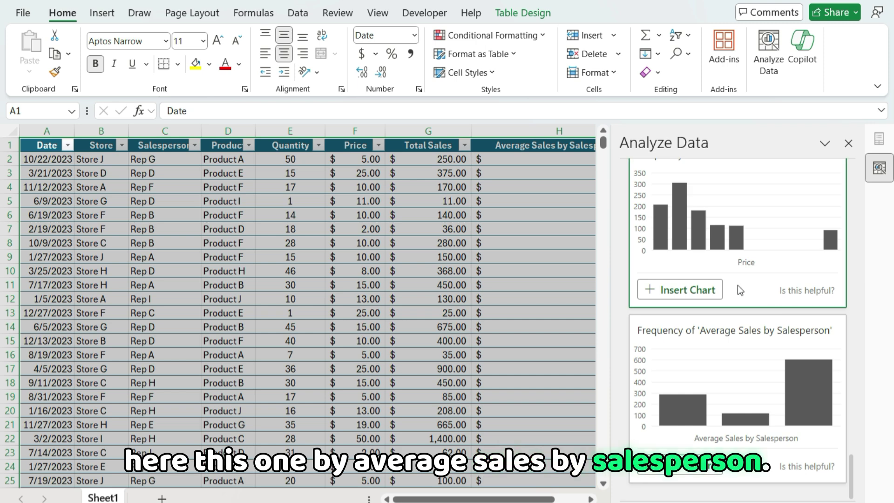
pyautogui.scroll(15, 745, 289)
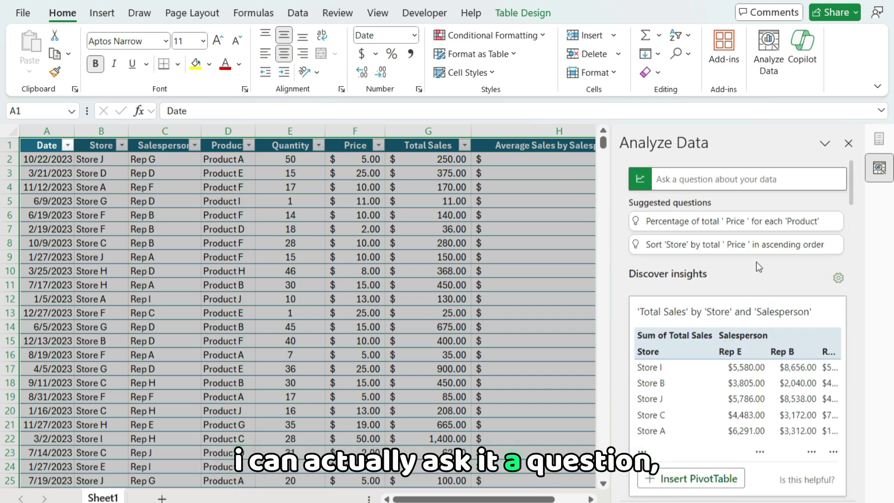
# Step: Ask Analyze Data 'what were the top 3 best selling products'
pyautogui.click(671, 179)
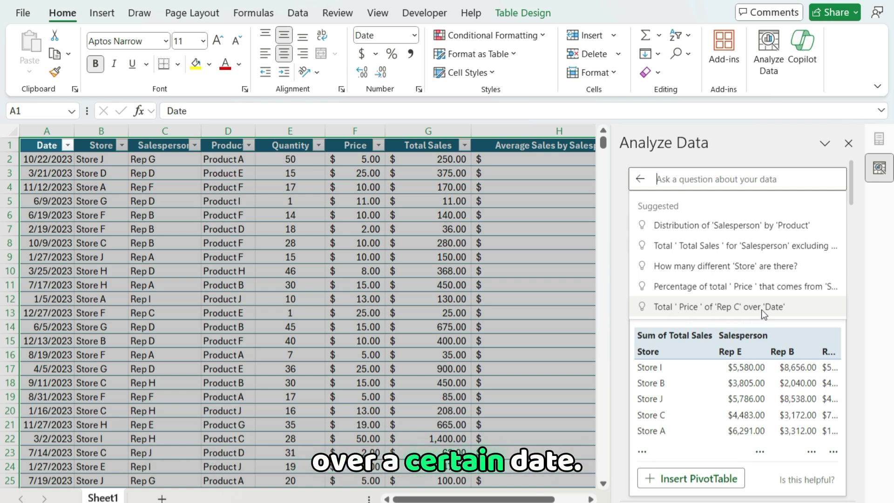
pyautogui.click(713, 186)
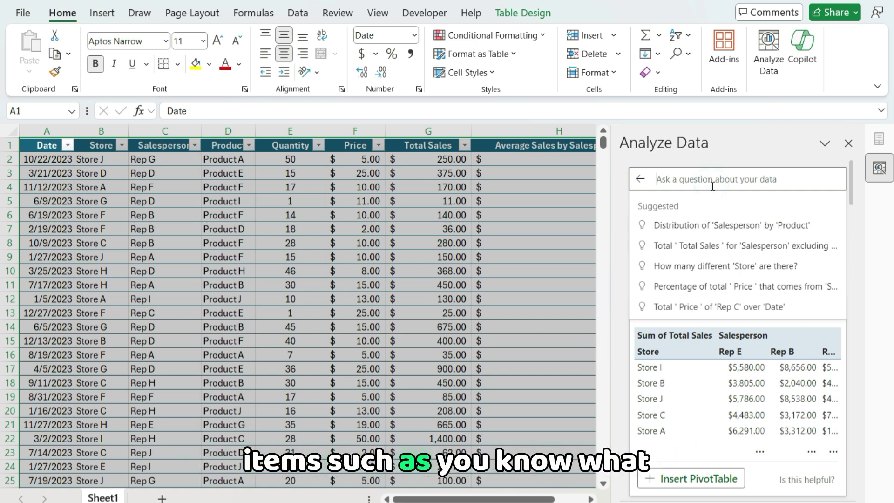
pyautogui.write('what were the t')
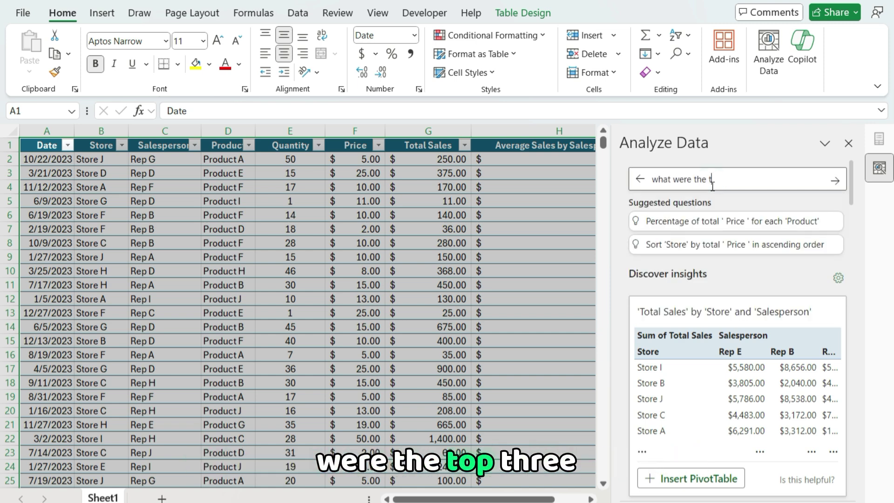
pyautogui.write('op 3 best sel')
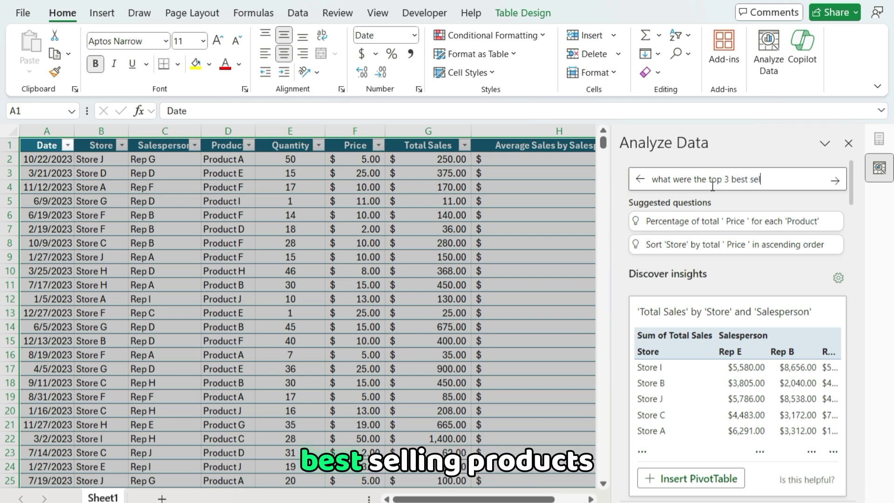
pyautogui.write('ling products')
pyautogui.press('Return')
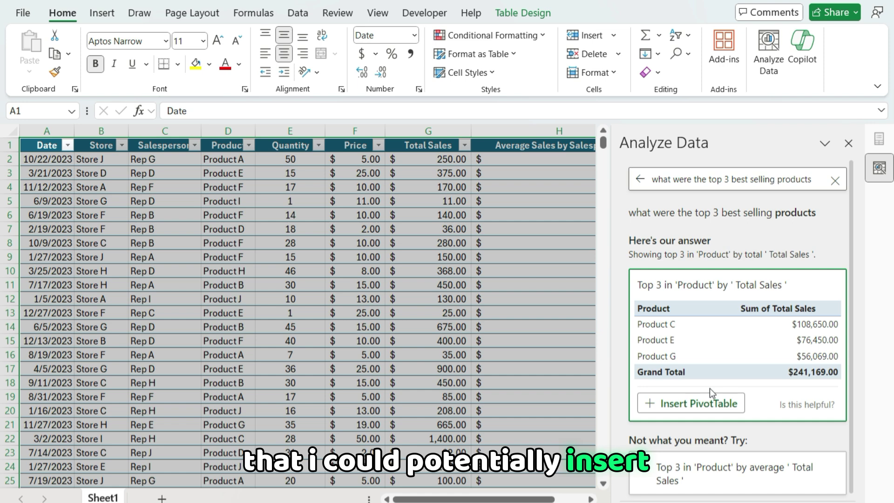
# Step: Expand the alternative answers: top 3 products by average and top 5 by total Total Sales
pyautogui.scroll(-2, 684, 247)
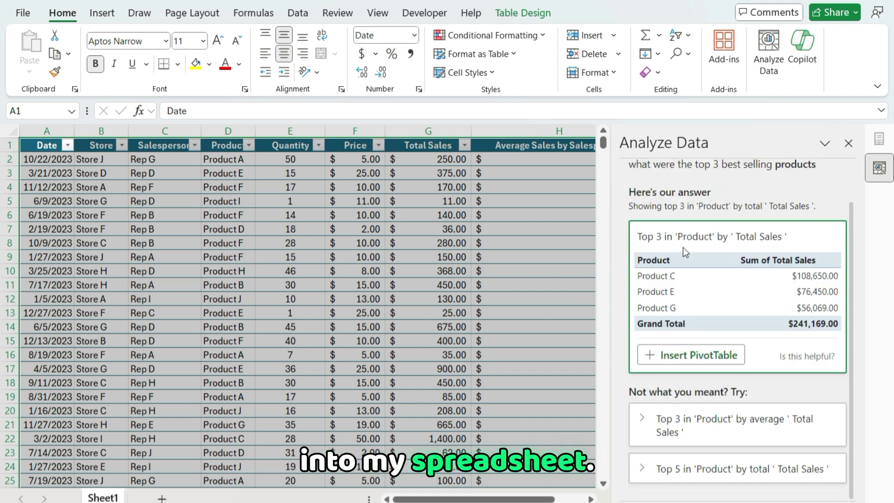
pyautogui.click(659, 429)
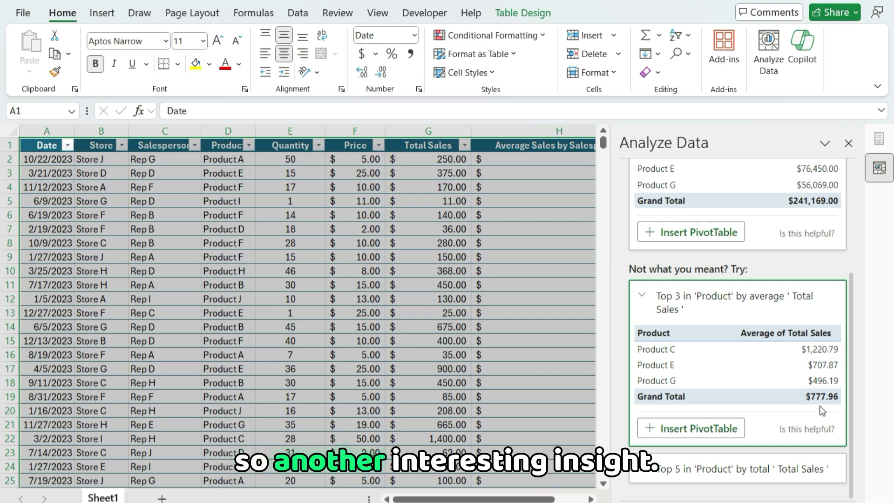
pyautogui.scroll(2, 809, 390)
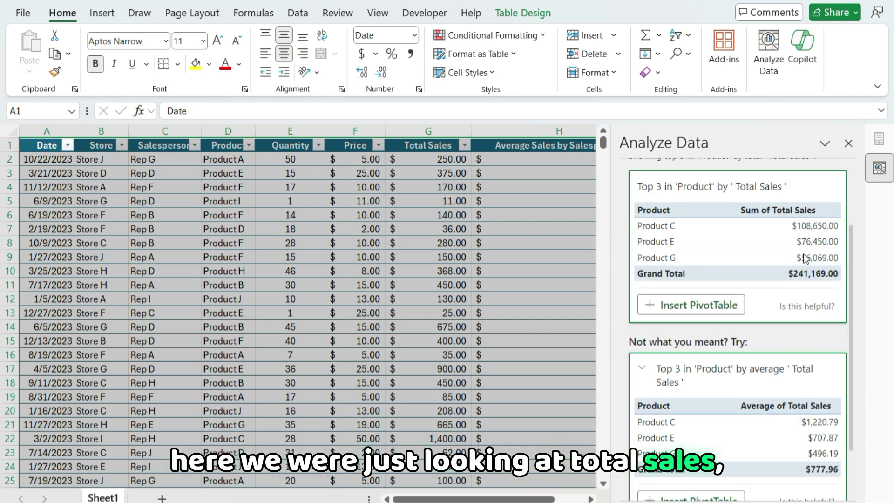
pyautogui.scroll(-2, 809, 356)
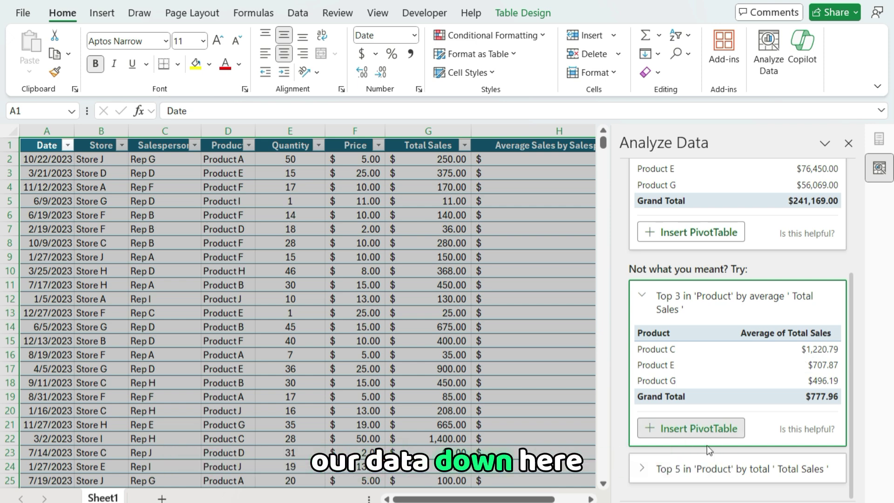
pyautogui.click(694, 469)
# Step: Review the product answers and select the previous question text to replace it
pyautogui.scroll(-3, 743, 347)
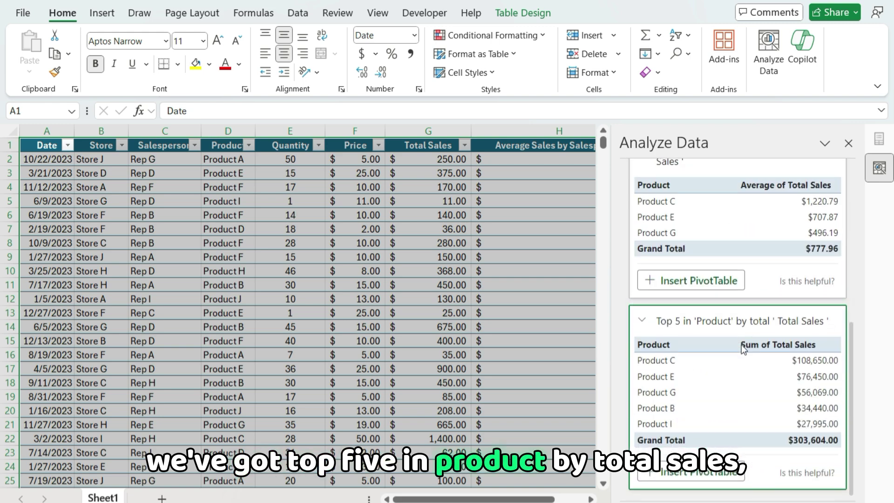
pyautogui.scroll(6, 755, 326)
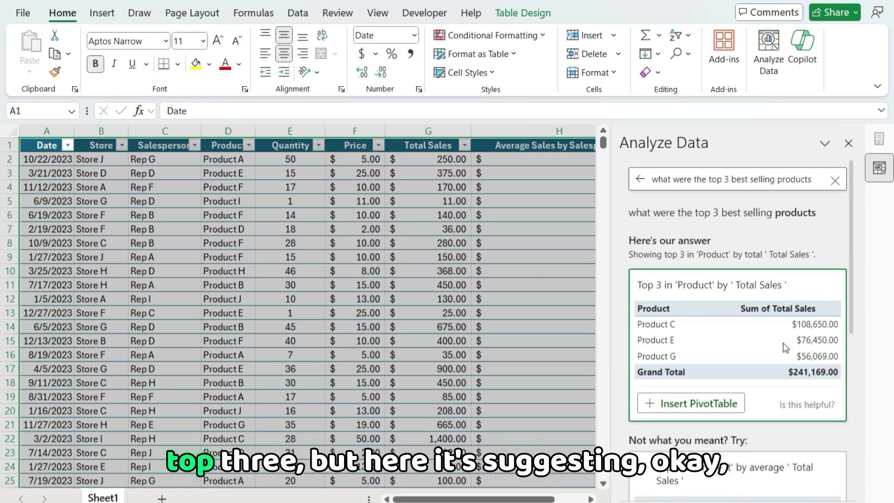
pyautogui.scroll(-5, 784, 343)
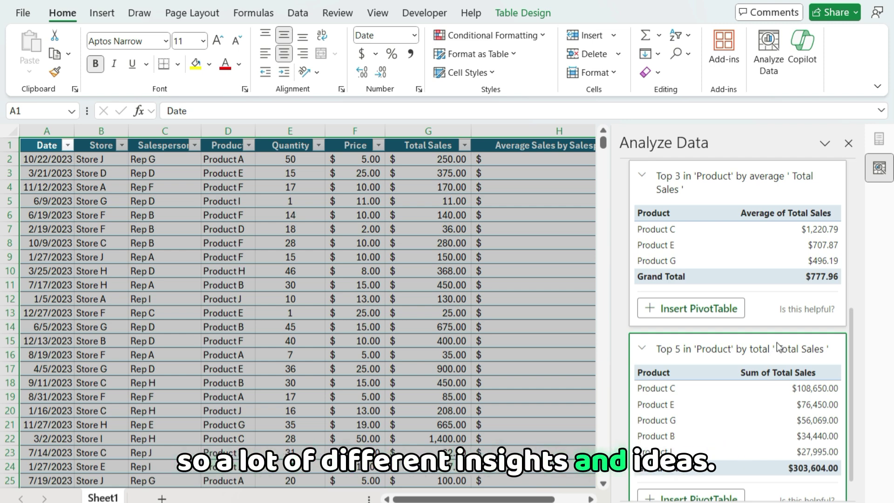
pyautogui.scroll(5, 776, 346)
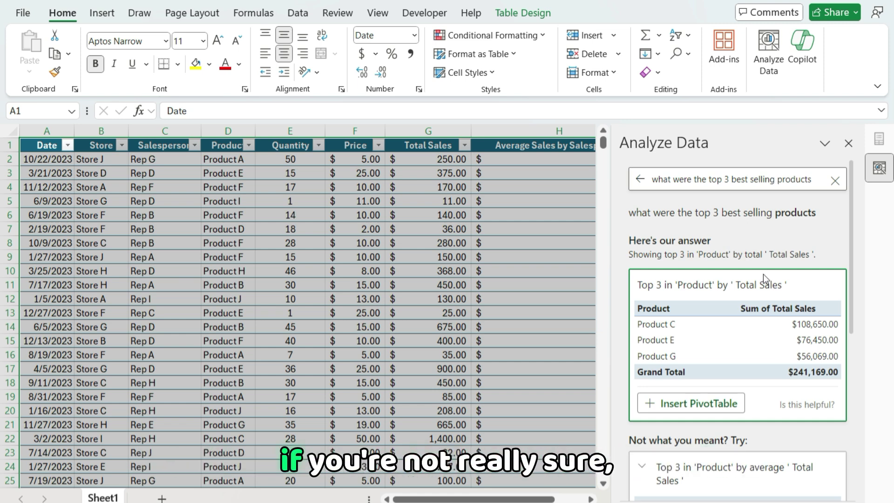
pyautogui.tripleClick(776, 179)
# Step: Ask 'which months had the highest sales' and expand the average sales alternative answers
pyautogui.write('w')
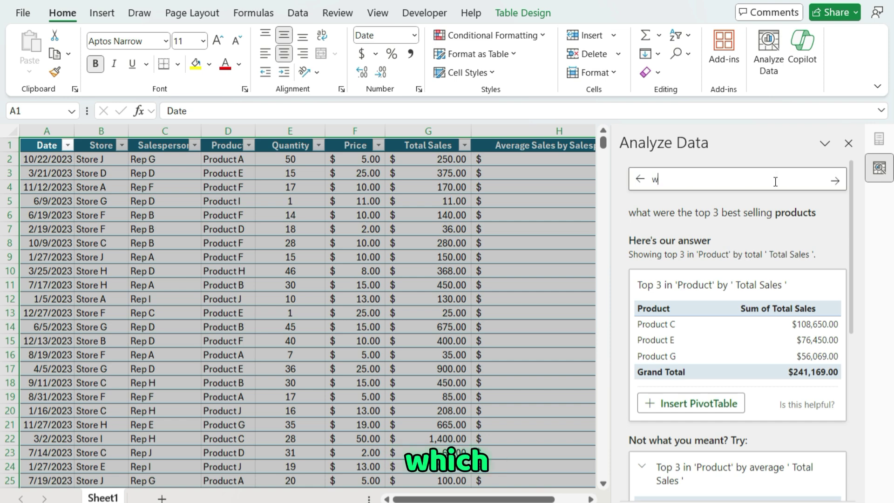
pyautogui.write('hich month')
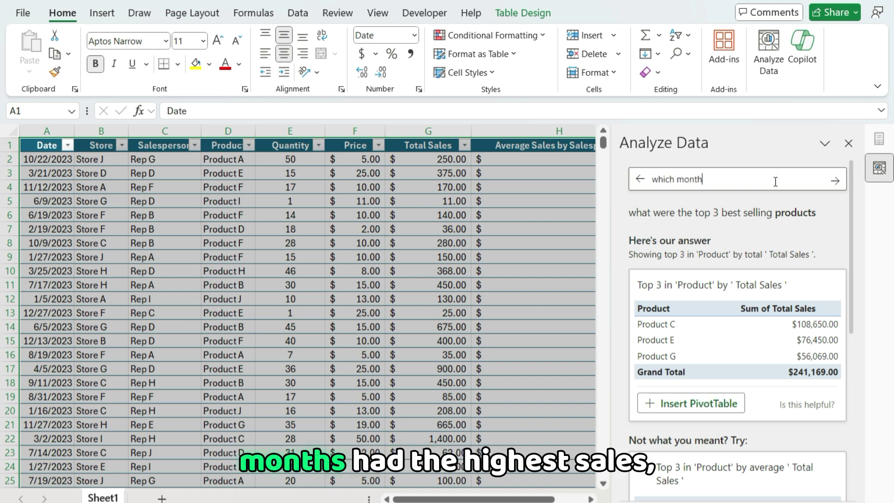
pyautogui.write('s had the highest ')
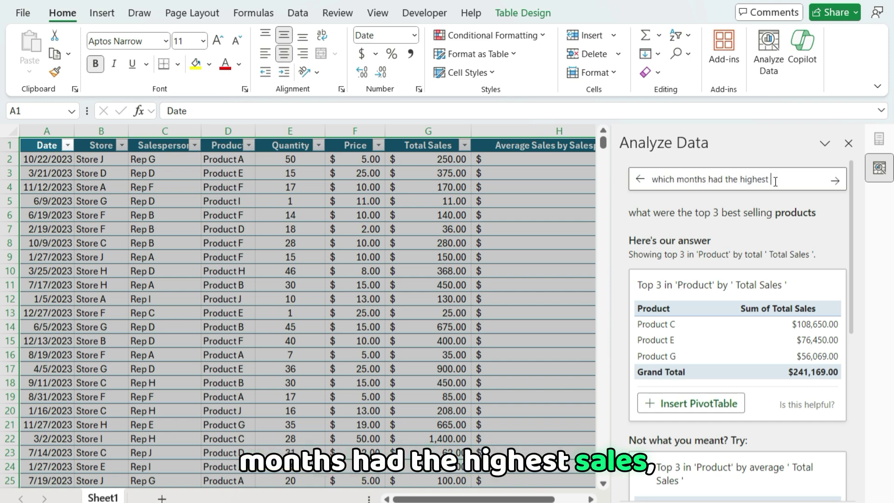
pyautogui.write('sales')
pyautogui.press('Return')
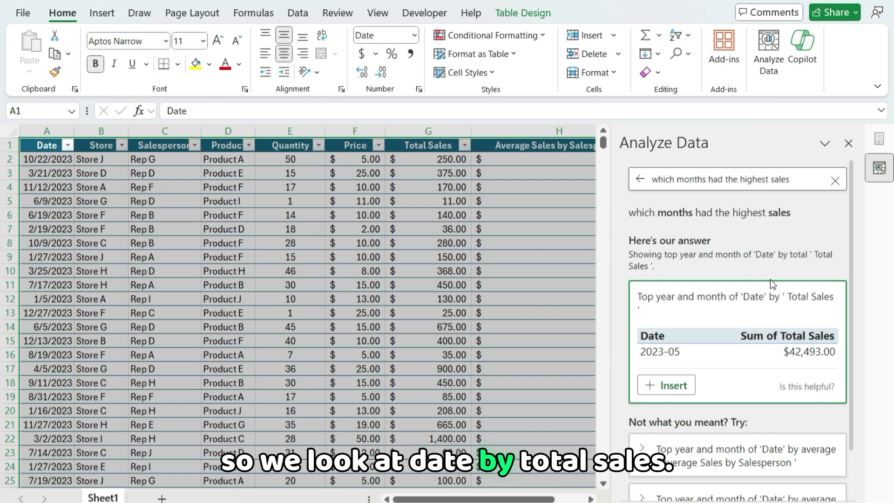
pyautogui.scroll(-2, 771, 280)
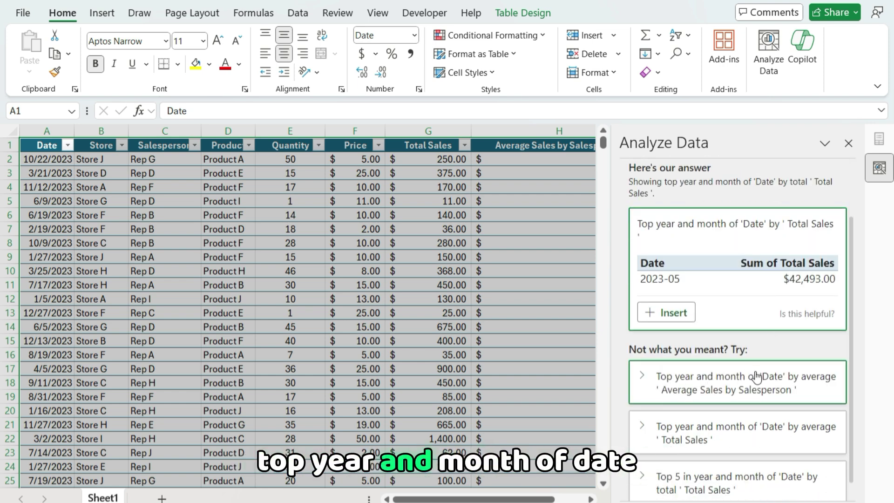
pyautogui.click(773, 390)
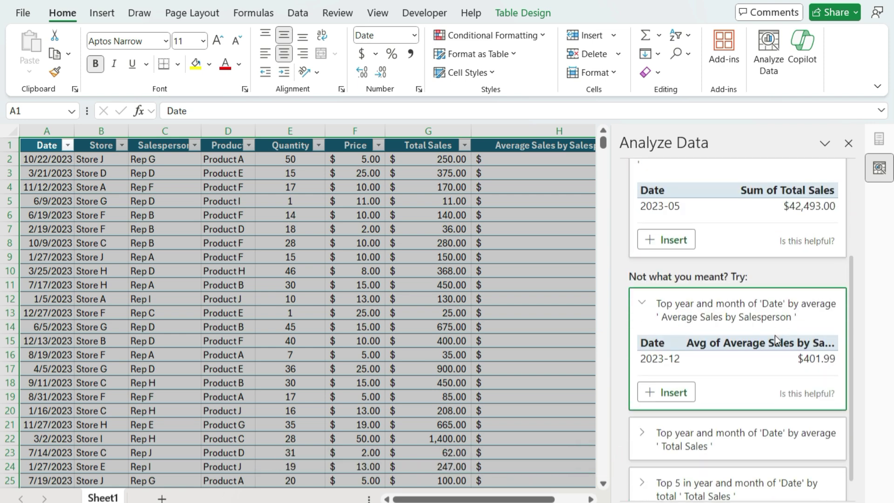
pyautogui.scroll(-1, 775, 336)
pyautogui.click(722, 414)
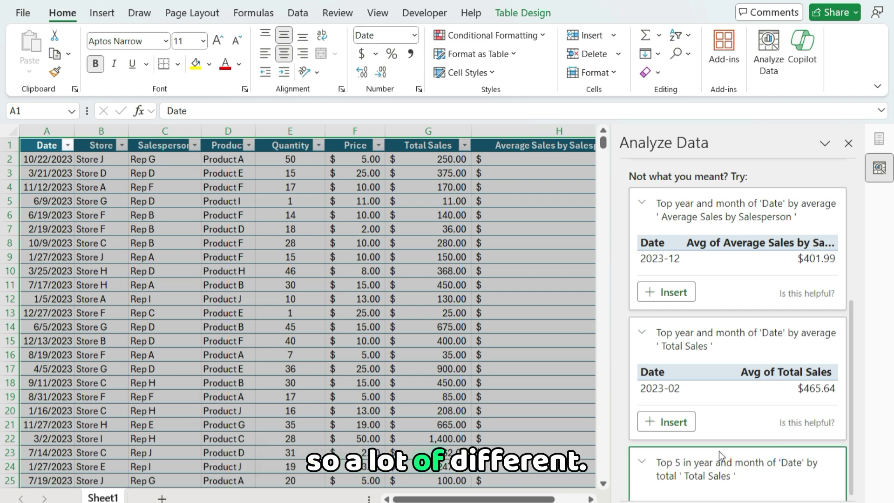
# Step: Expand the top 5 months by total sales answer and insert it into the workbook
pyautogui.click(665, 461)
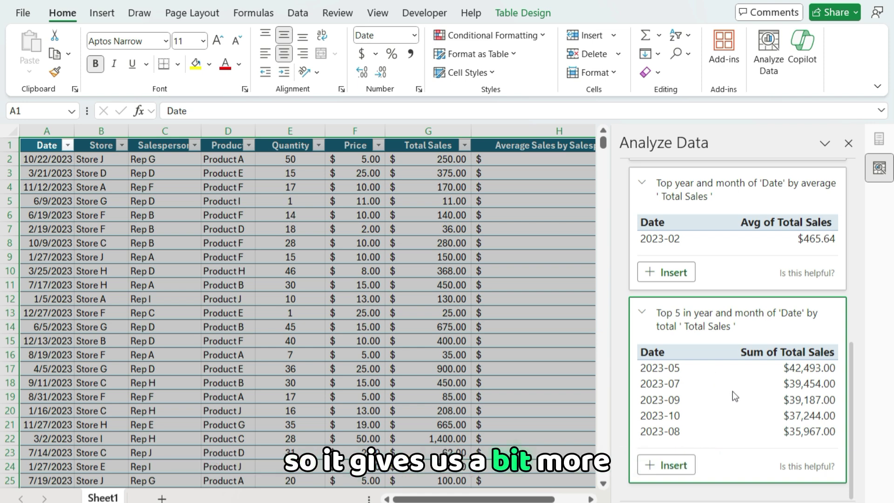
pyautogui.scroll(6, 733, 390)
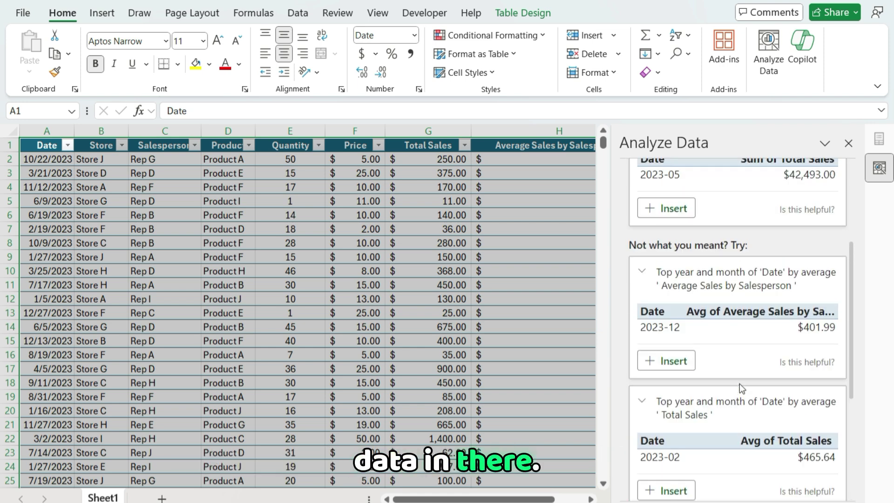
pyautogui.scroll(2, 739, 383)
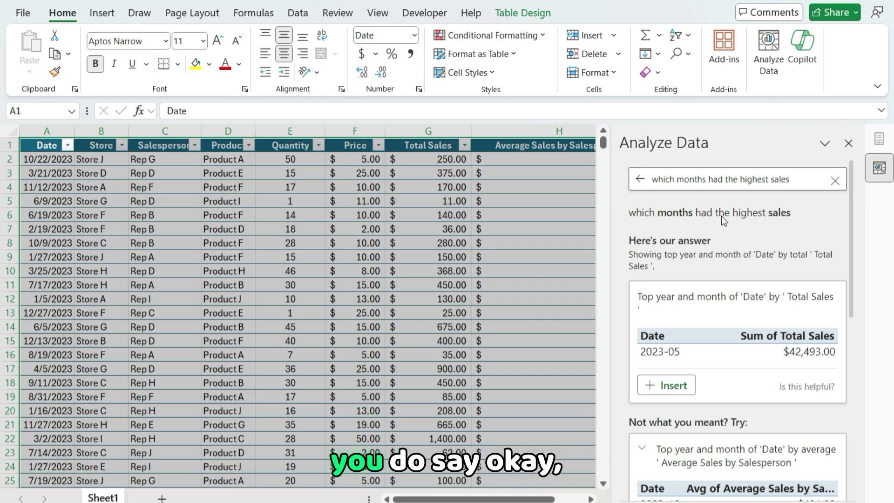
pyautogui.scroll(-5, 724, 264)
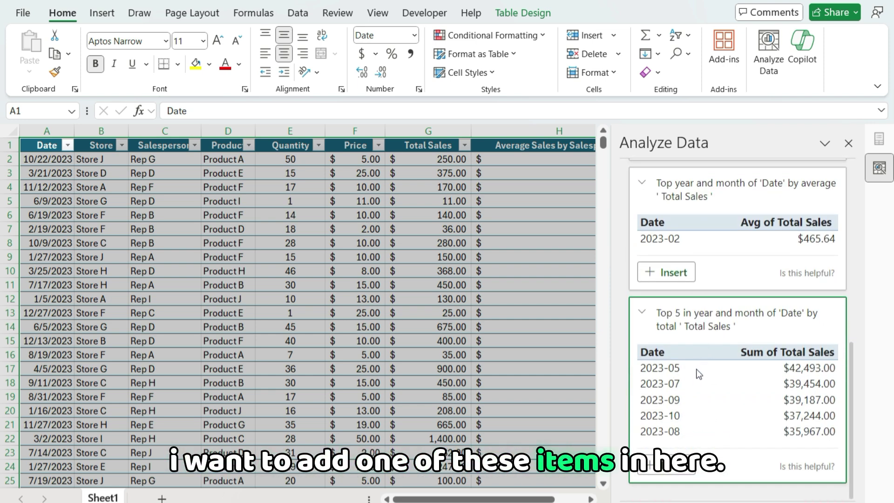
pyautogui.click(681, 473)
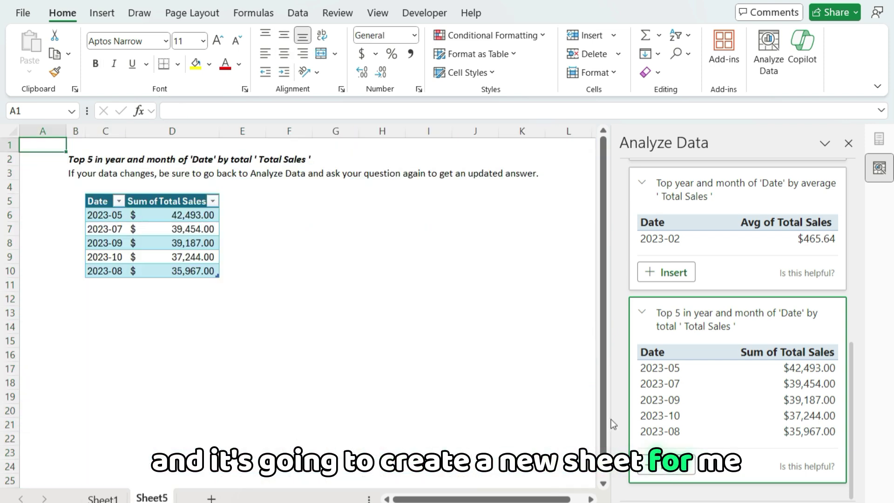
# Step: Inspect the new Sheet5 table's Table Design options, then return Analyze Data to its suggestions
pyautogui.click(178, 257)
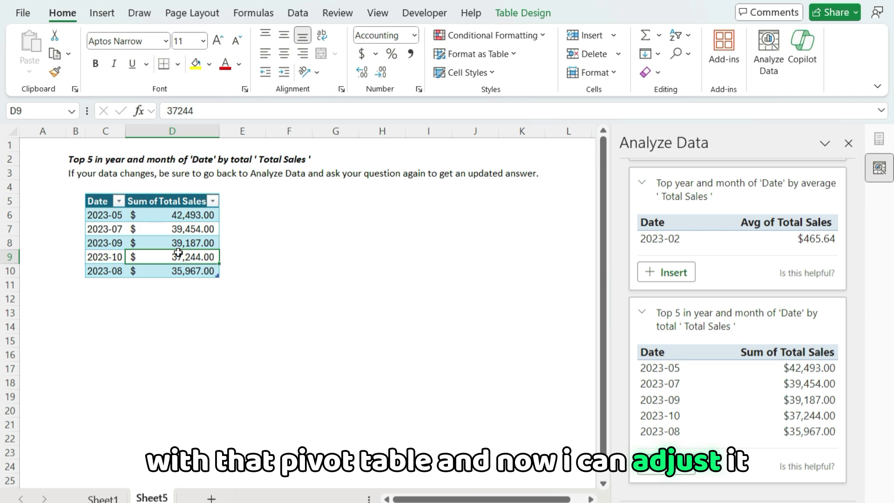
pyautogui.click(517, 10)
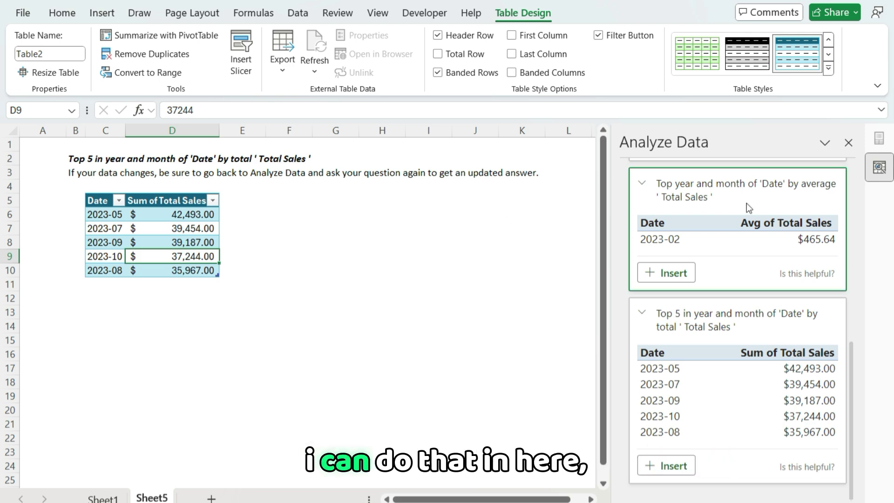
pyautogui.scroll(10, 749, 287)
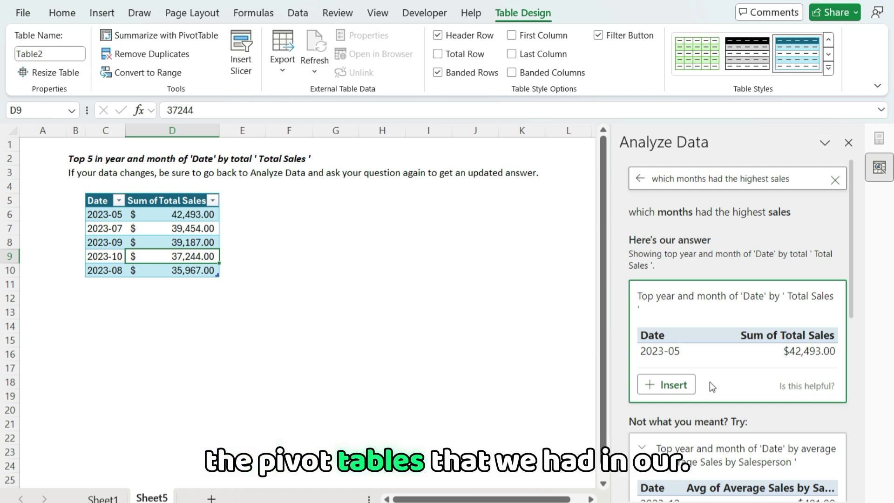
pyautogui.click(641, 181)
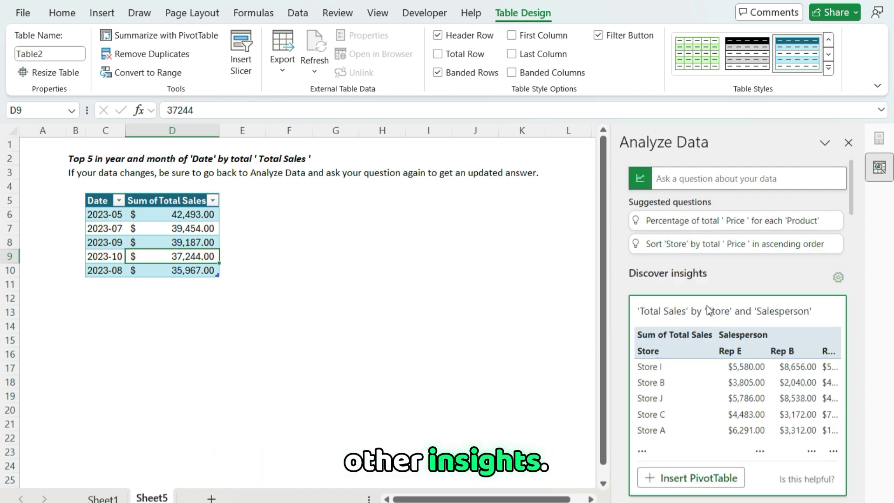
# Step: Insert the Total Sales by Store and Salesperson pivot table into Sheet6, then reopen Analyze Data and Copilot
pyautogui.scroll(-2, 661, 419)
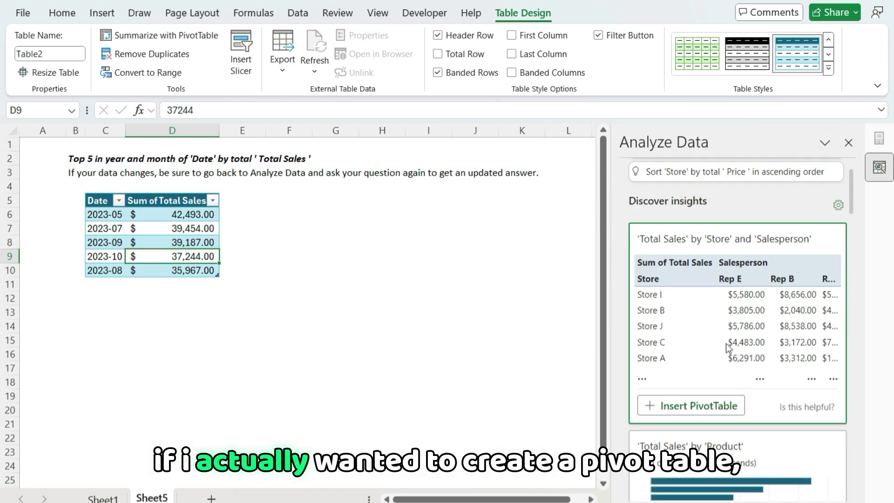
pyautogui.click(713, 409)
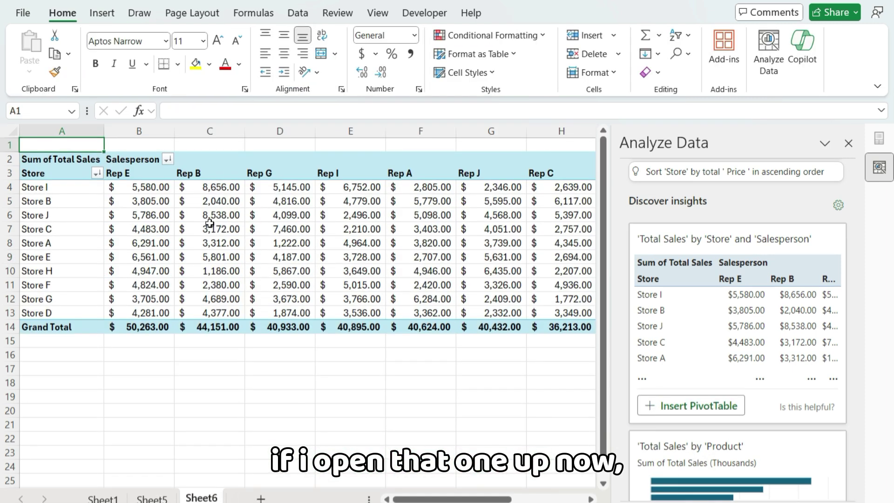
pyautogui.click(209, 226)
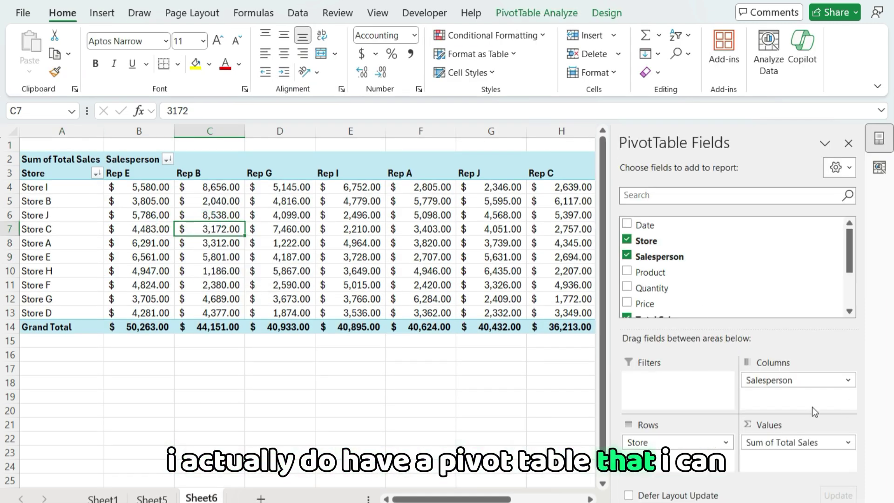
pyautogui.moveTo(436, 317)
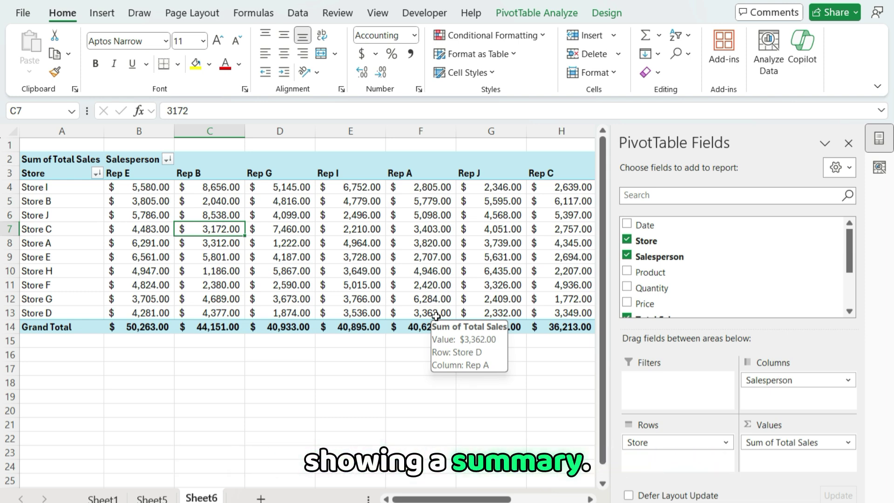
pyautogui.click(879, 168)
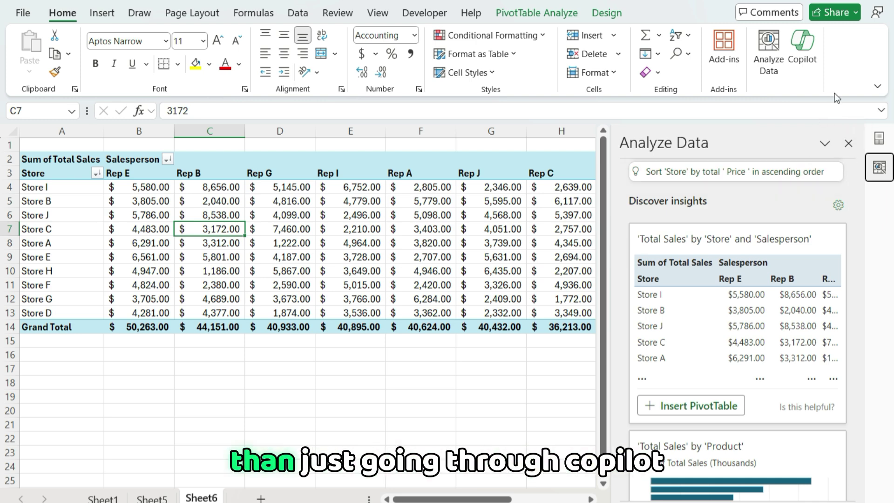
pyautogui.click(803, 60)
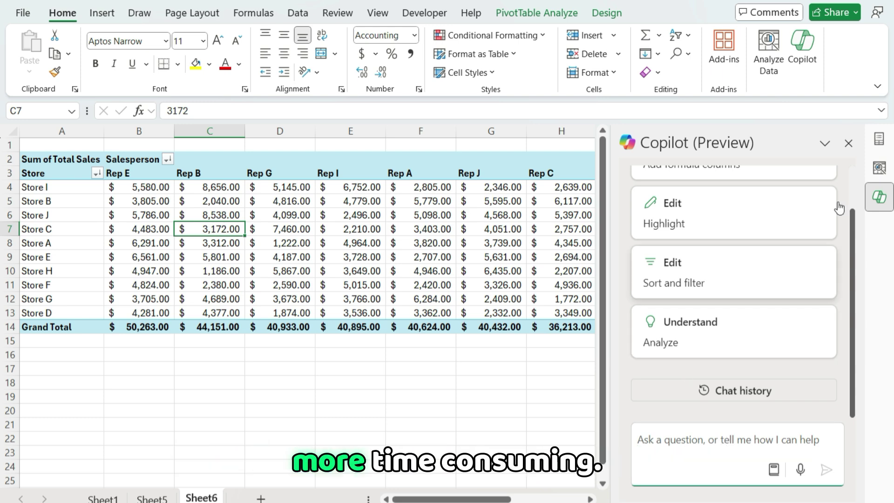
pyautogui.click(880, 170)
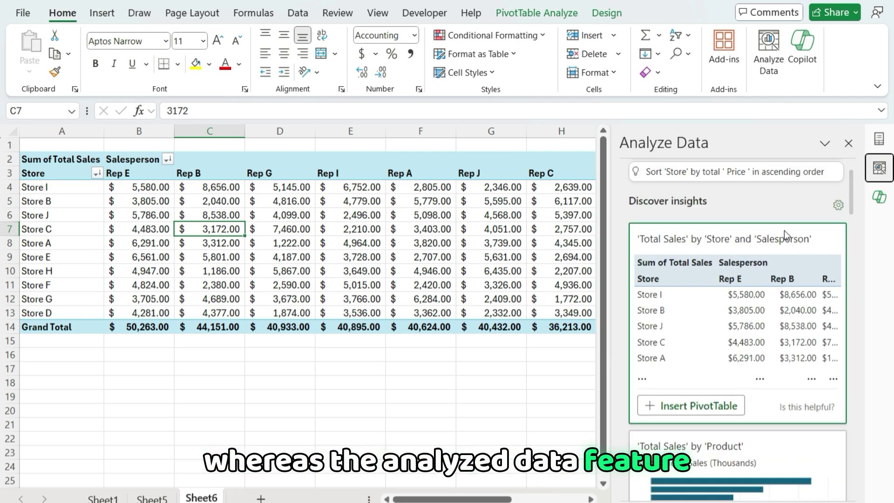
pyautogui.scroll(-5, 744, 233)
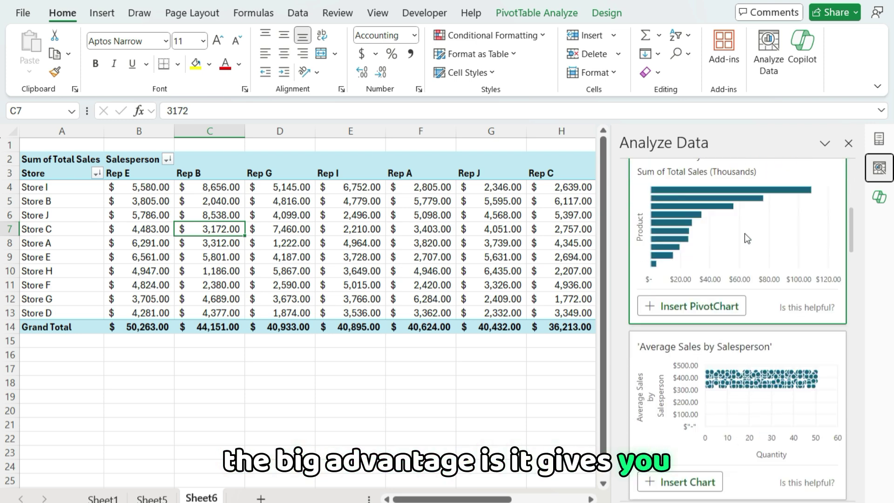
pyautogui.scroll(-5, 745, 233)
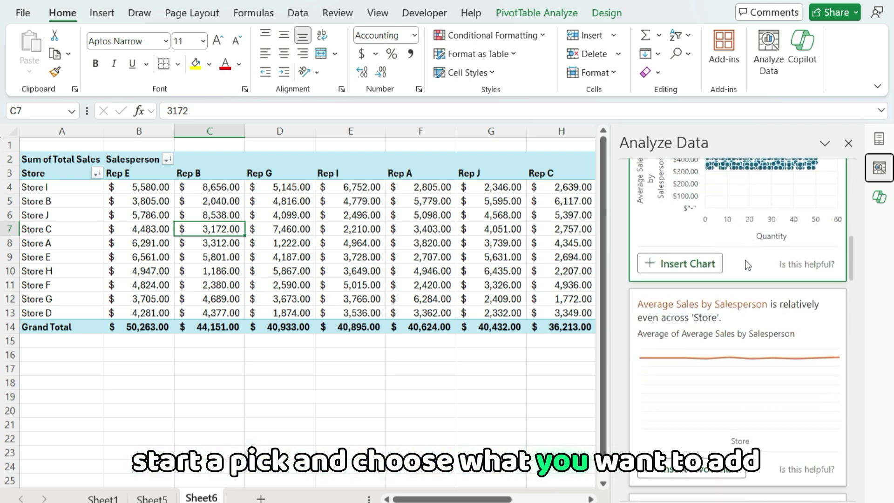
pyautogui.scroll(3, 768, 255)
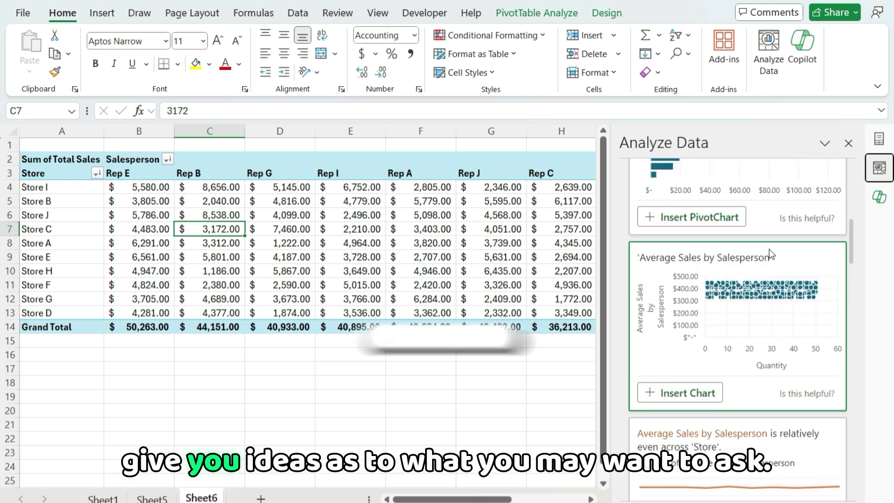
pyautogui.scroll(10, 771, 255)
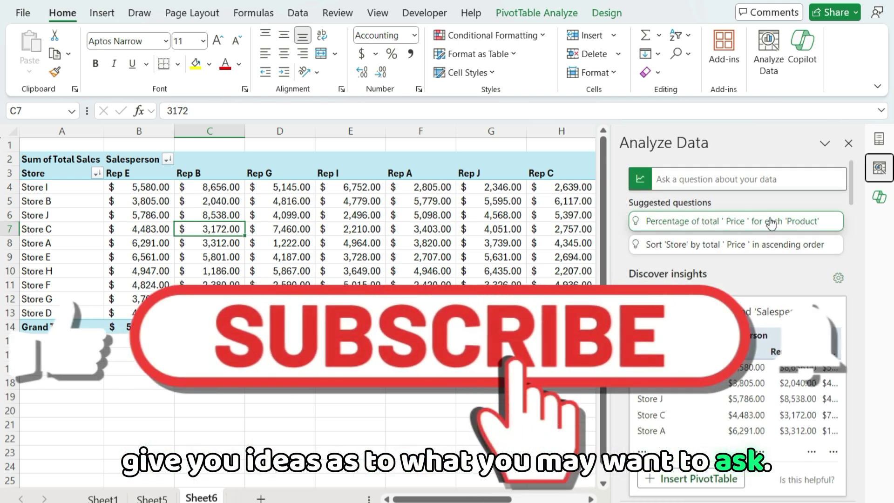